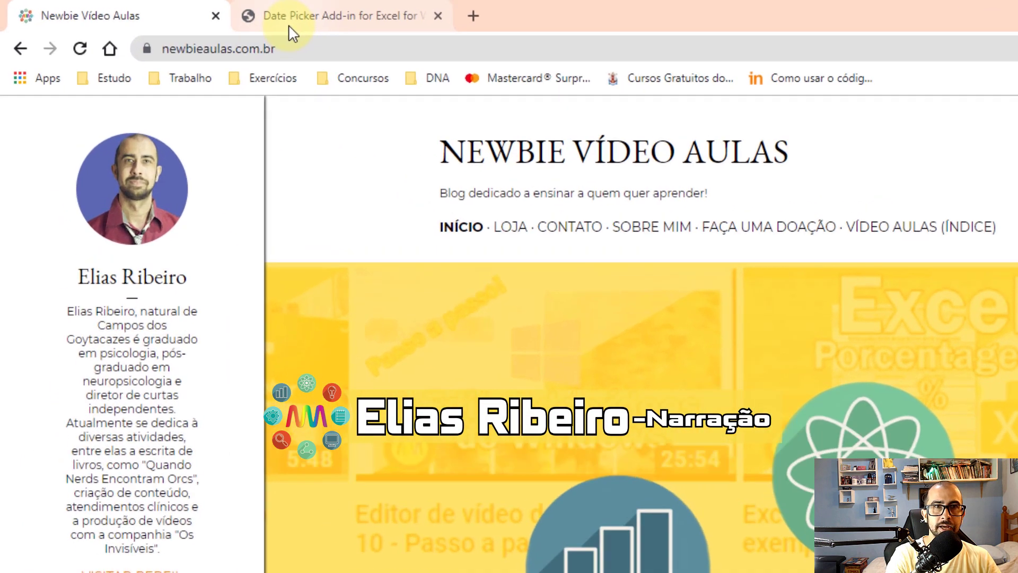
Switch to the Date Picker Add-in page and scroll down to its Download and Install section
click(202, 11)
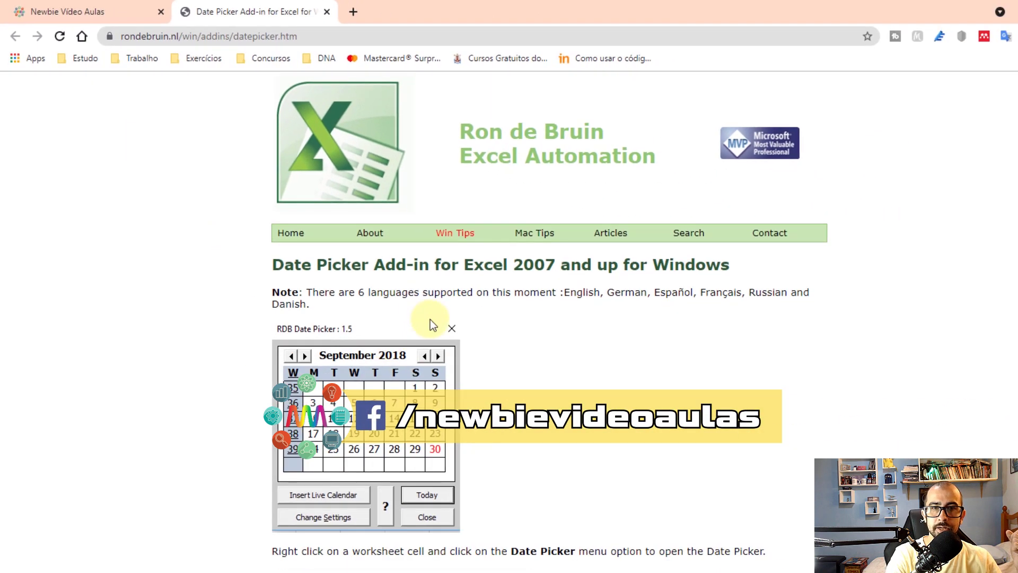
scroll(403, 289, down, 1)
scroll(404, 289, down, 4)
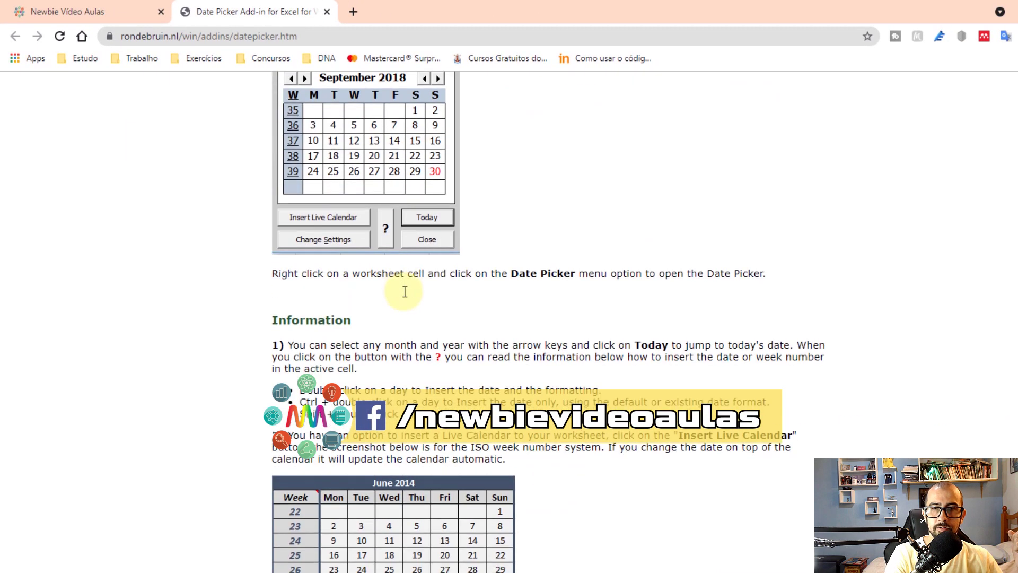
scroll(403, 290, down, 8)
scroll(403, 289, down, 4)
scroll(398, 294, down, 1)
scroll(394, 299, down, 1)
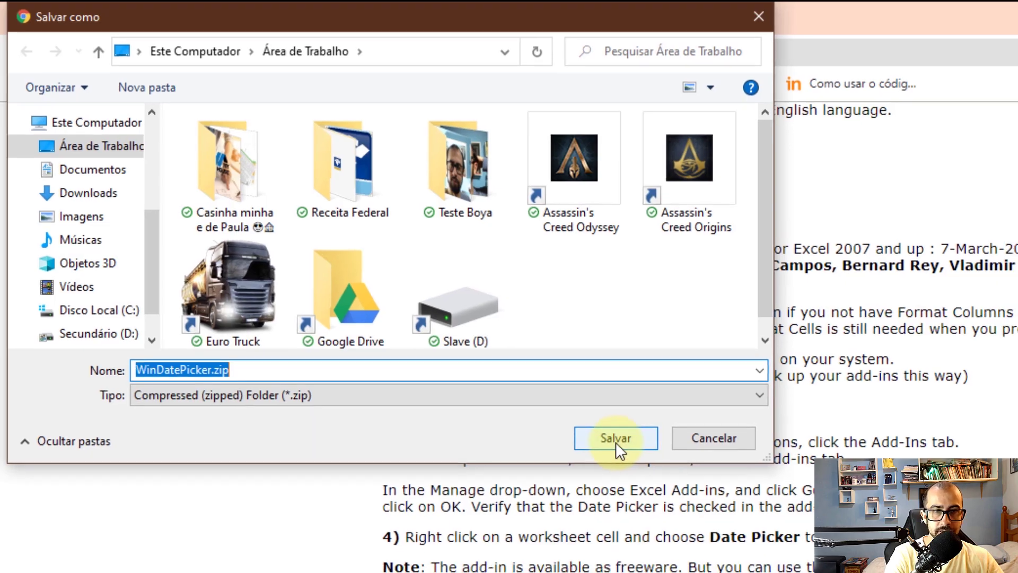
Save WinDatePicker.zip to the desktop and extract it there with 7-Zip's Extrair Aqui
click(624, 445)
key(super+d)
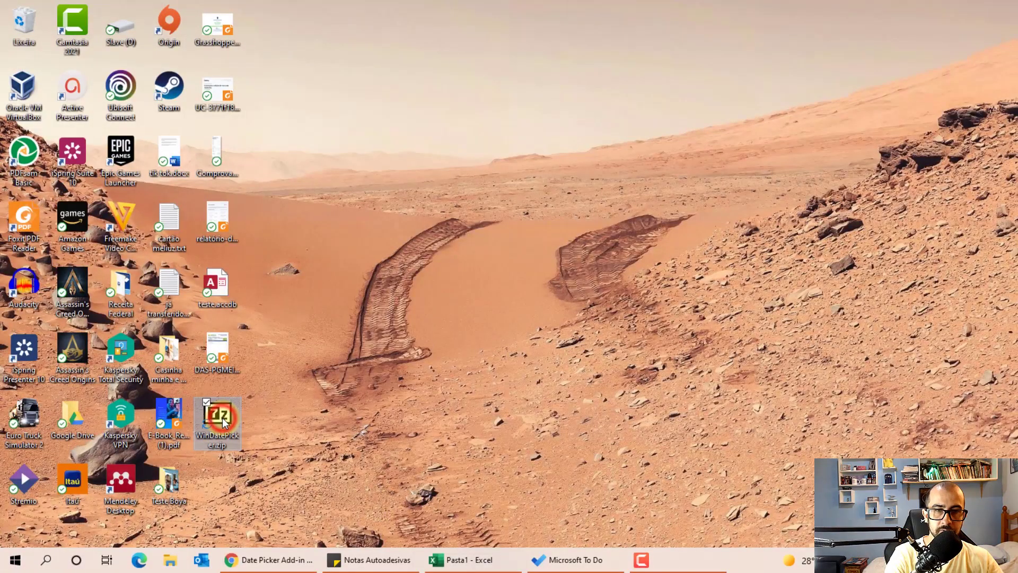
right_click(222, 418)
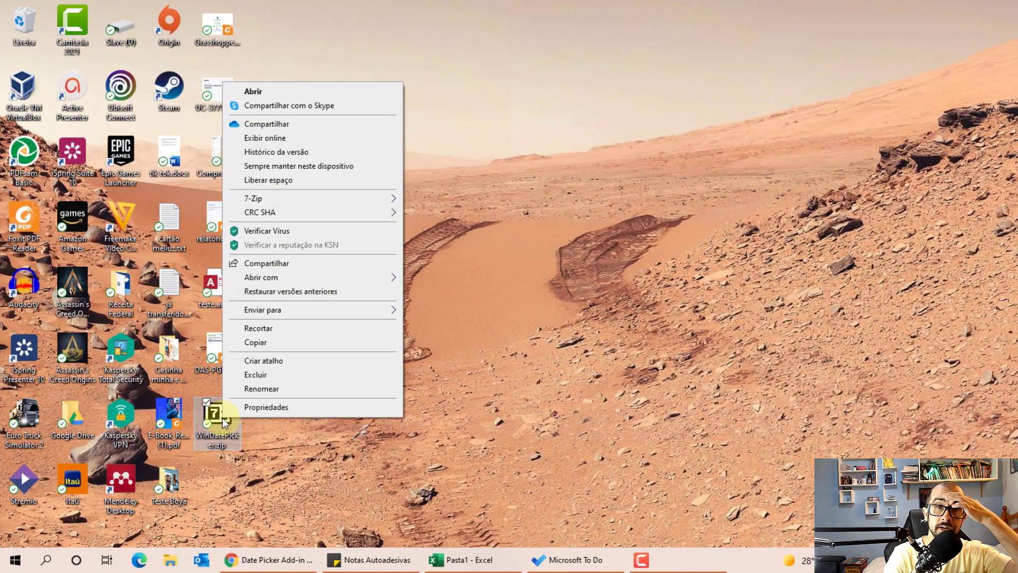
mouse_move(319, 198)
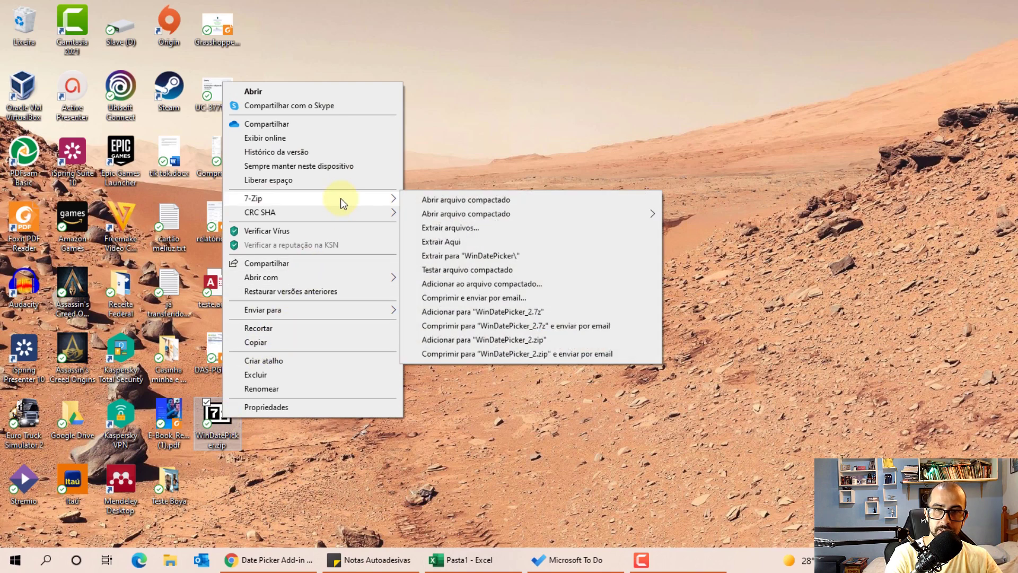
click(462, 241)
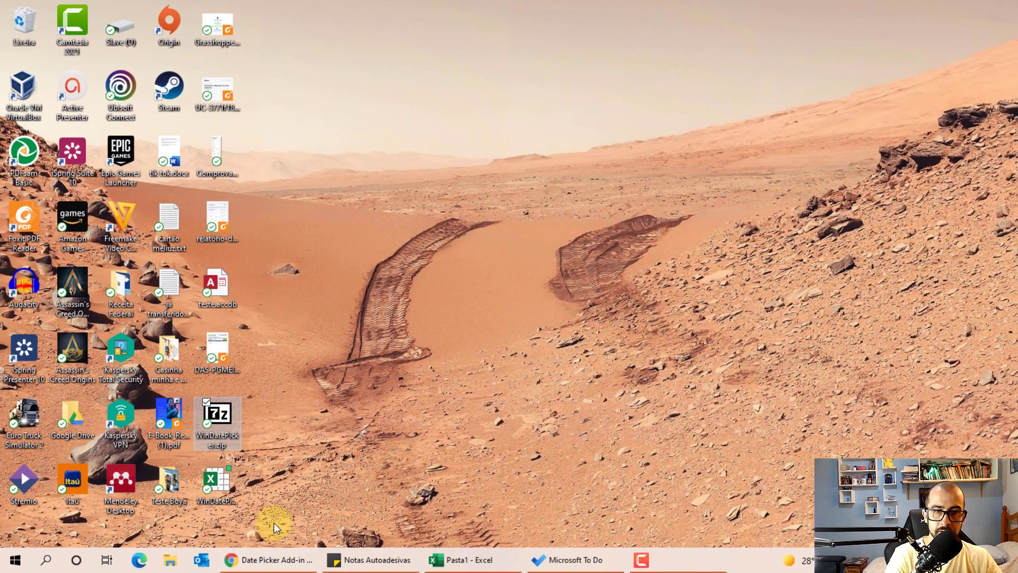
Bring the Pasta1 workbook forward, show its Desenvolvedor tab, then go to the Arquivo view
click(456, 560)
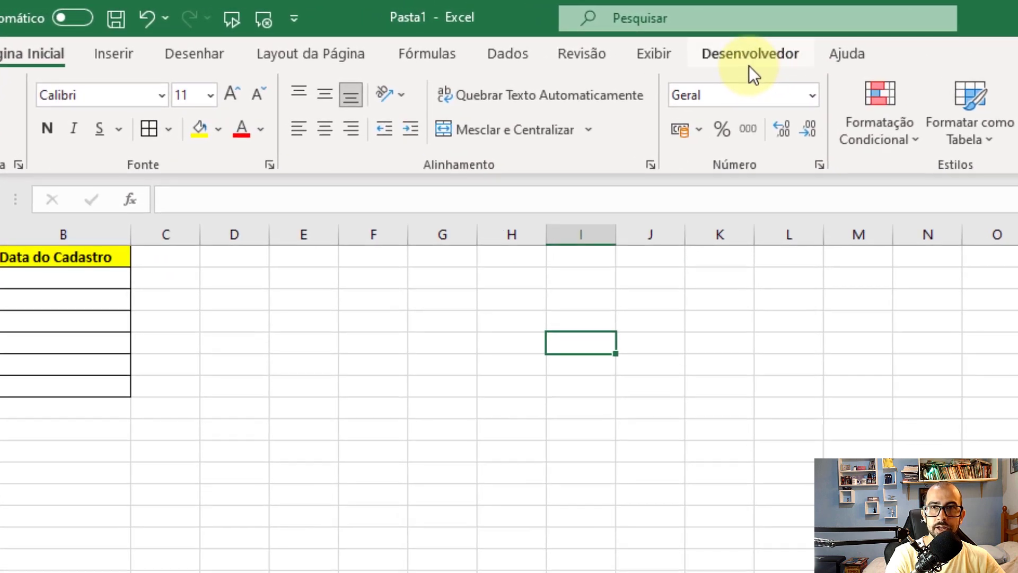
click(749, 66)
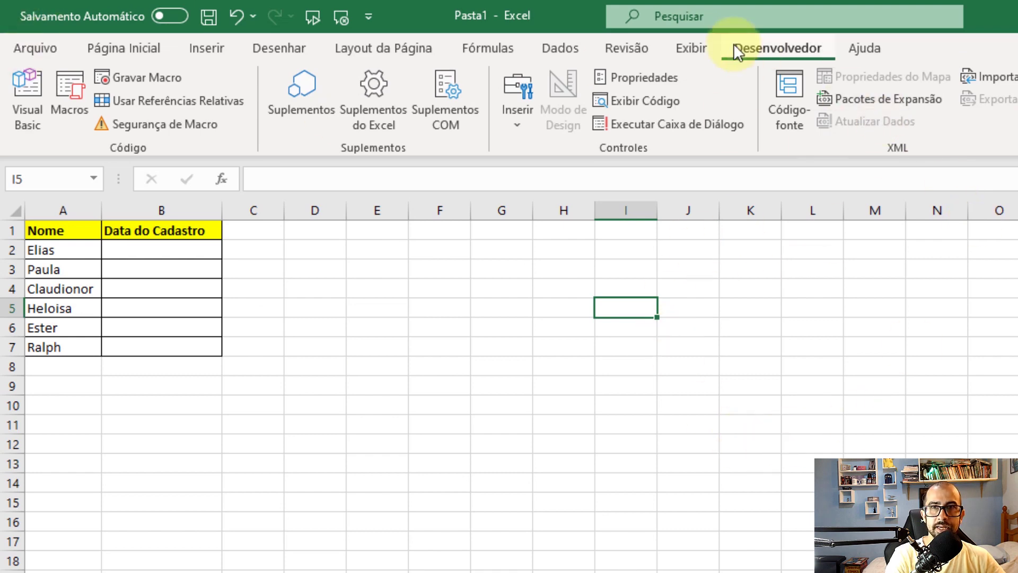
click(41, 48)
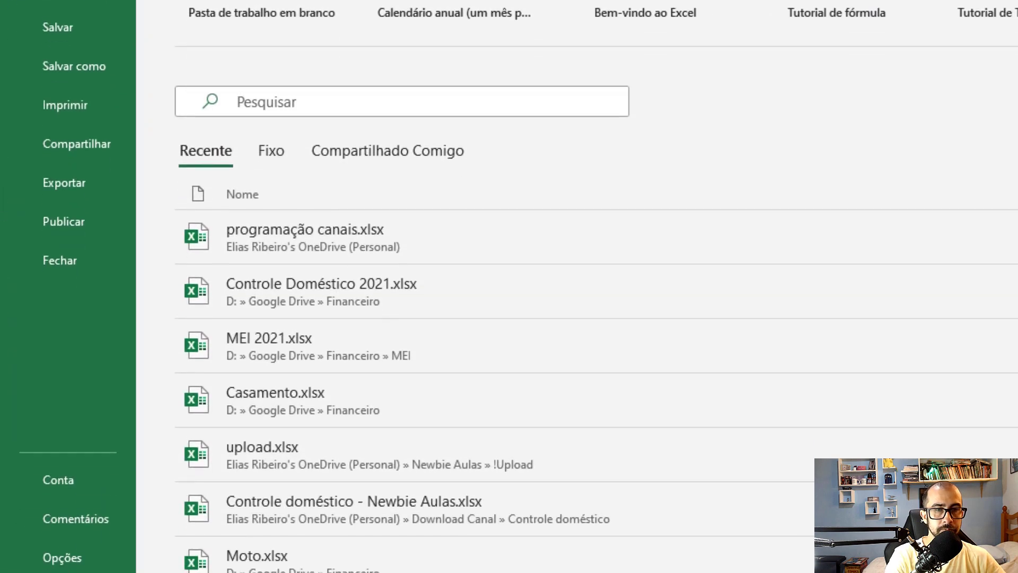
In Opções, check that Desenvolvedor is ticked under Personalizar Faixa de Opções, then accept
click(90, 564)
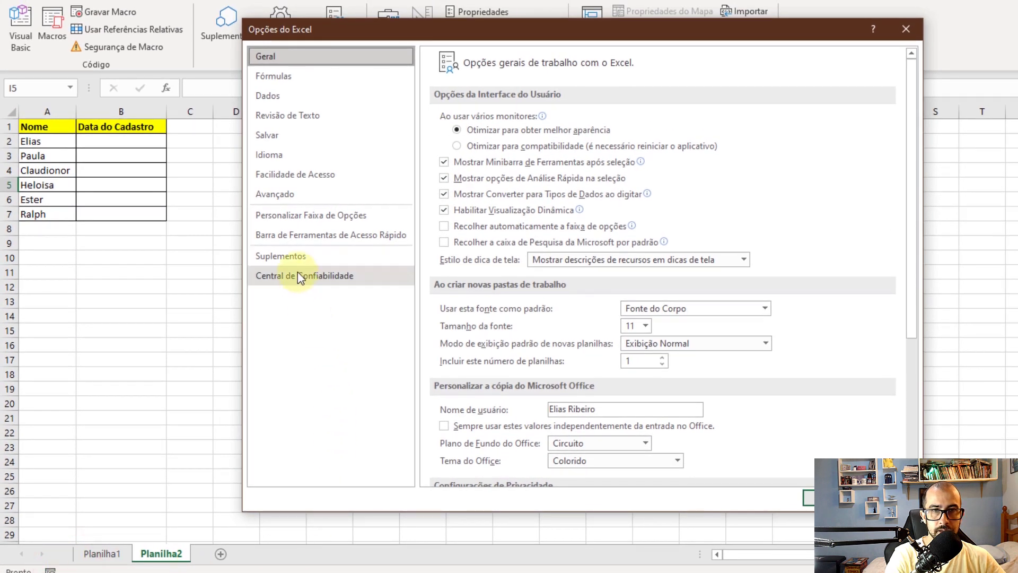
click(377, 220)
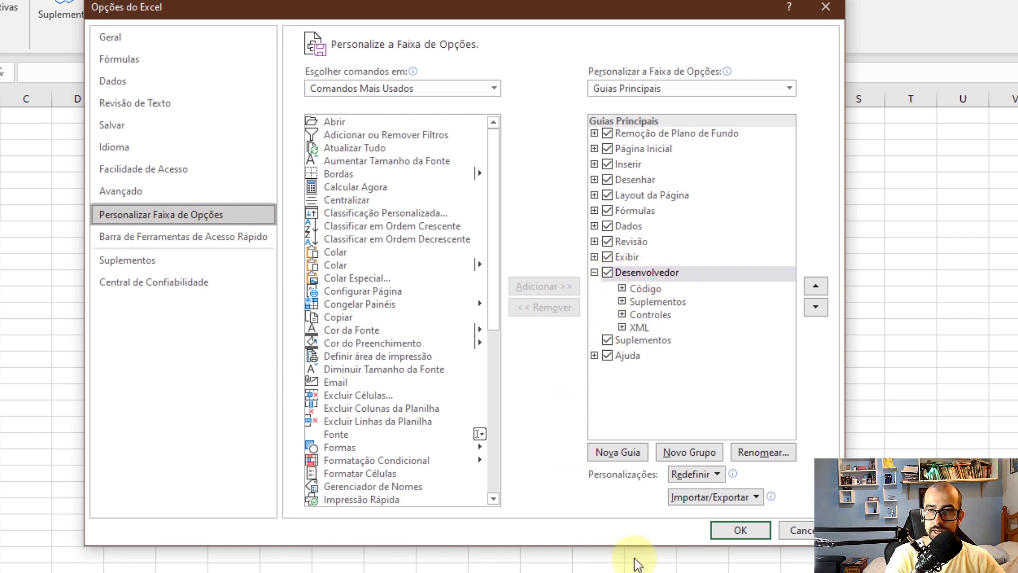
click(745, 534)
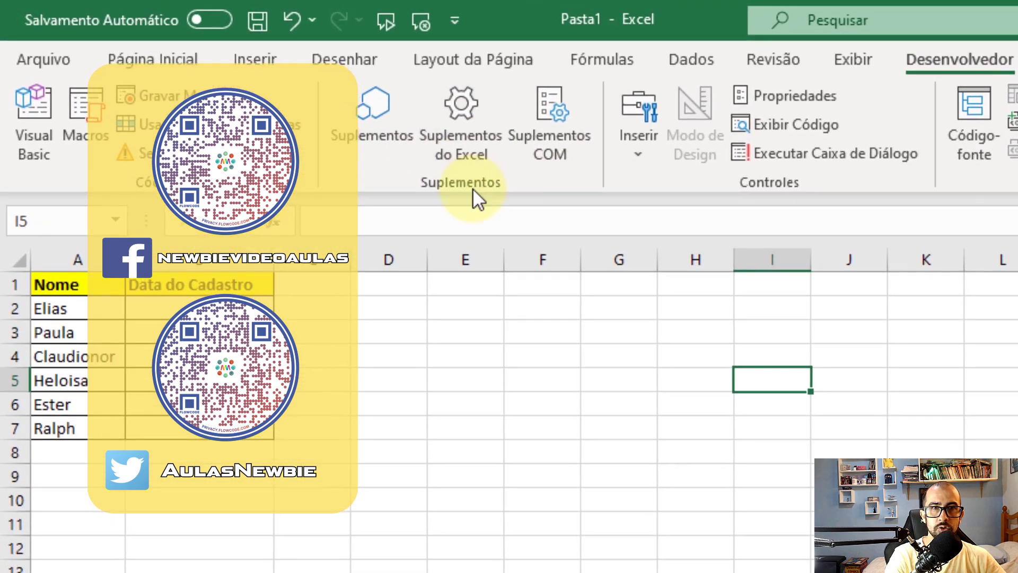
Add WinDatePicker.xlam from Área de Trabalho to the Suplementos do Excel list
click(454, 103)
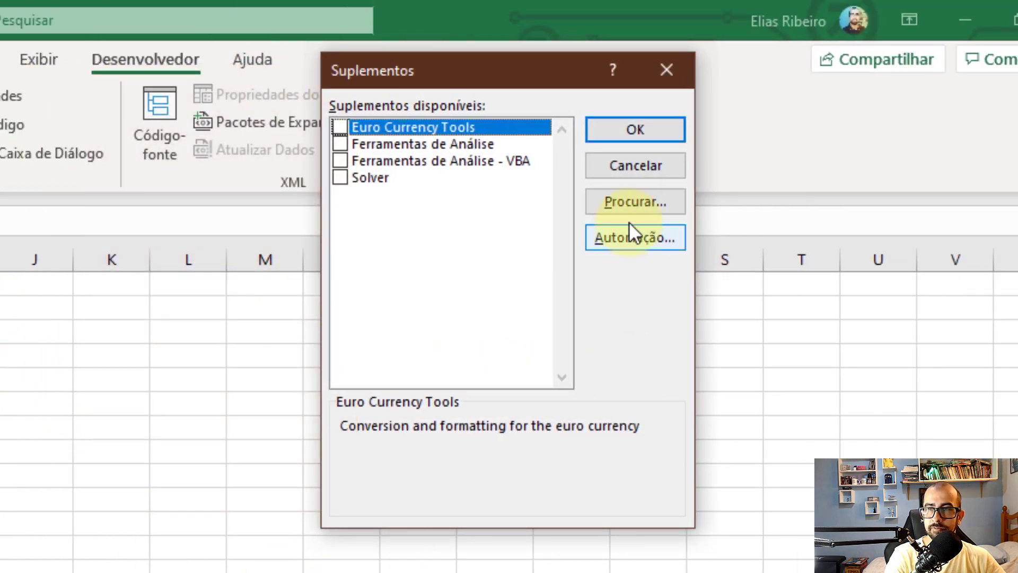
click(624, 204)
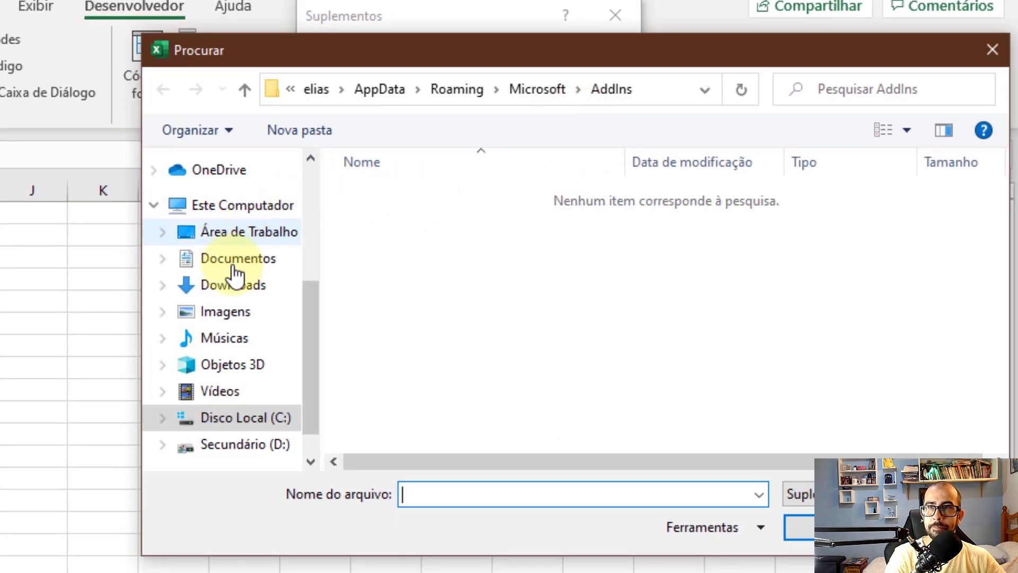
mouse_move(248, 232)
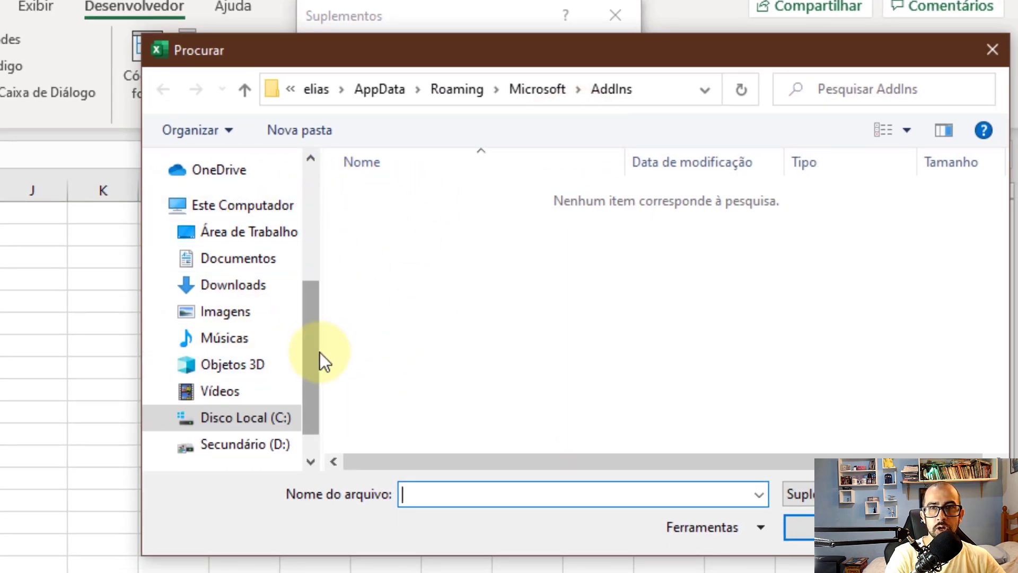
click(269, 233)
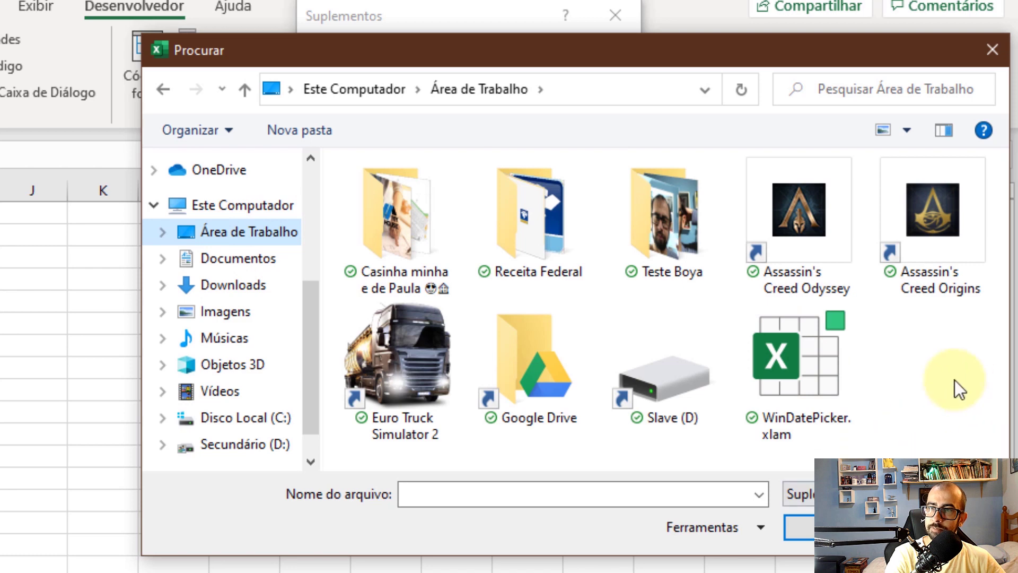
click(788, 364)
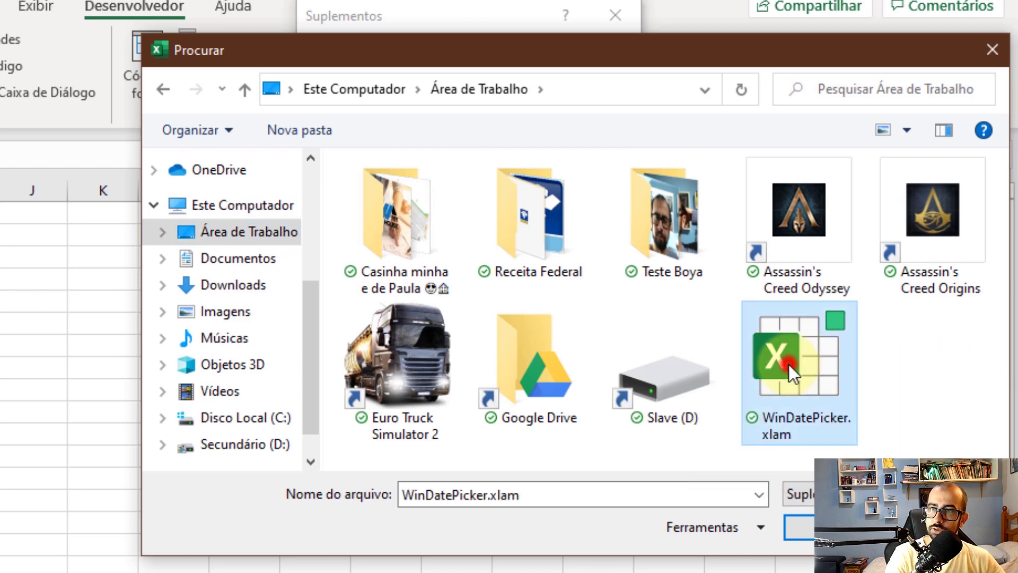
click(800, 528)
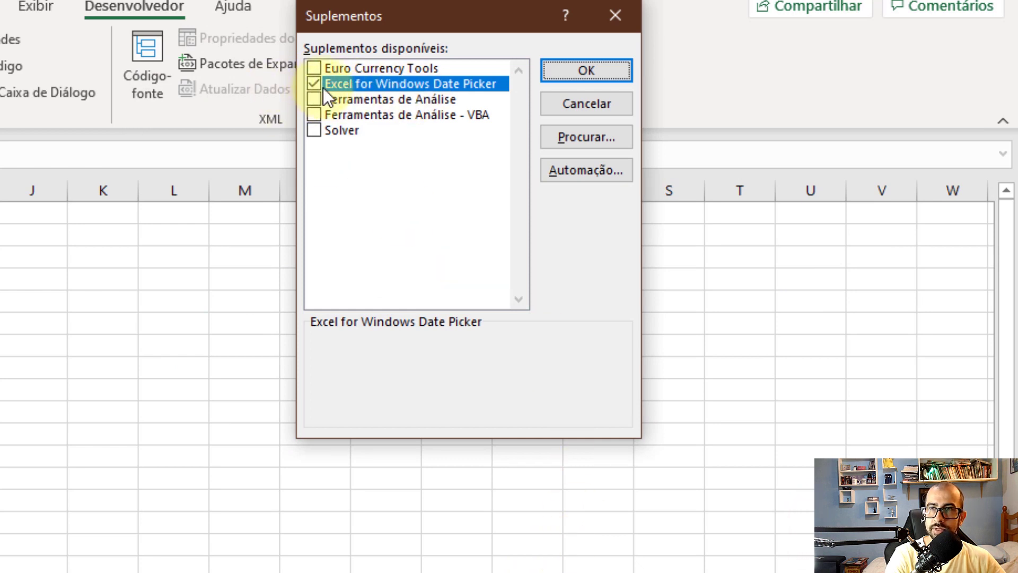
Confirm the add-ins, insert today's date 26/08/2021 into B2 with Date Picker, and move to B3
click(584, 72)
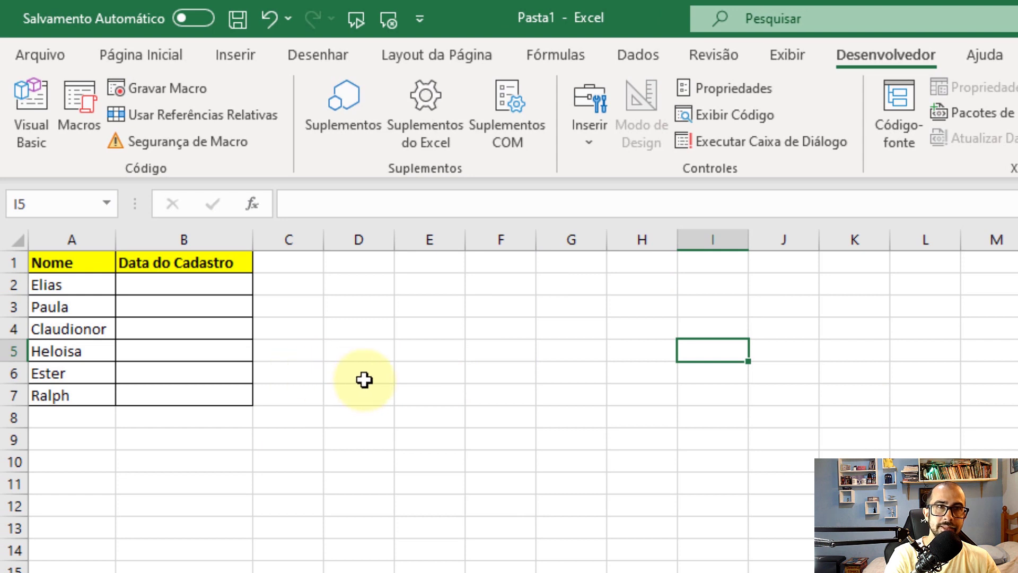
right_click(204, 281)
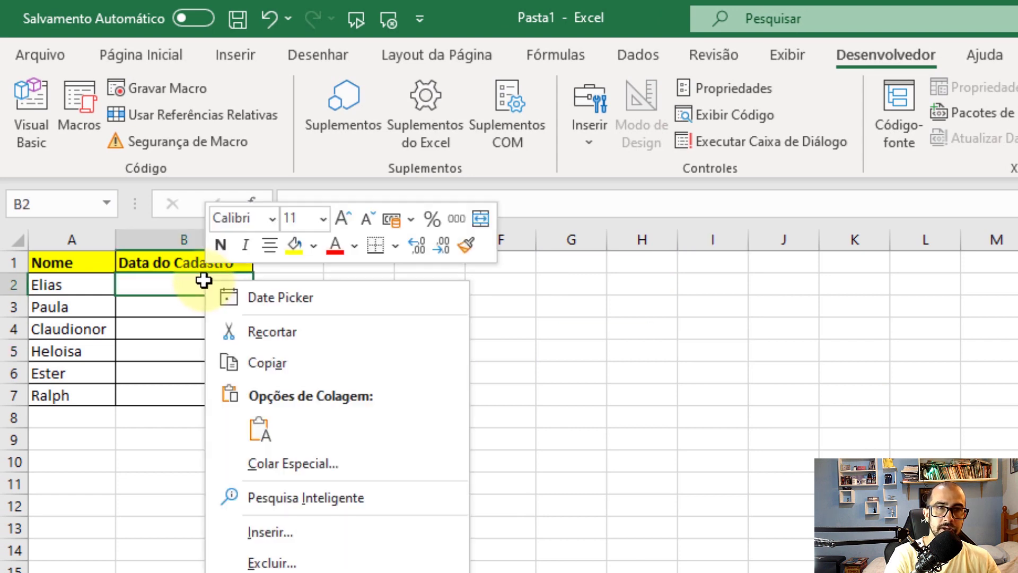
click(356, 300)
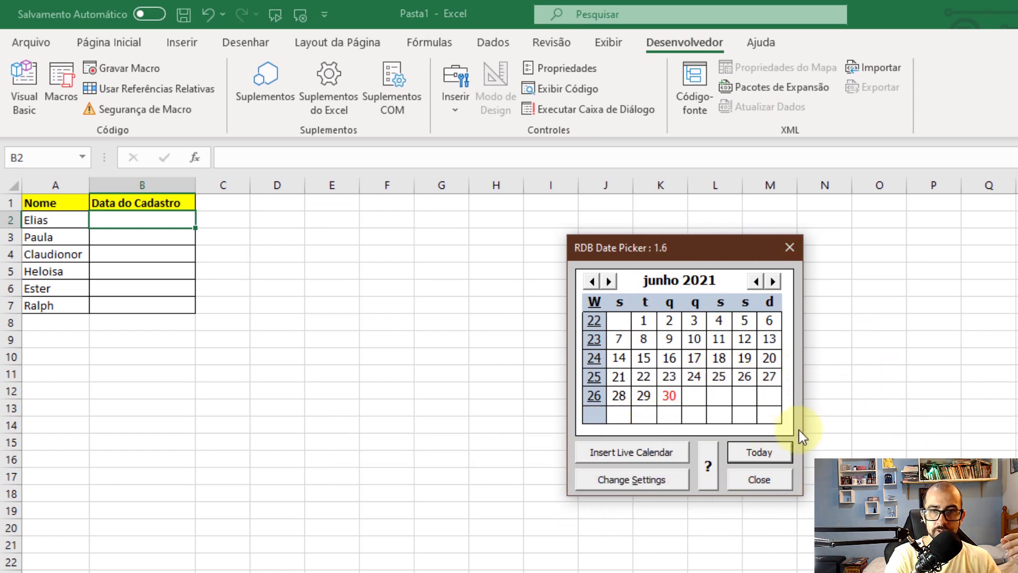
click(779, 452)
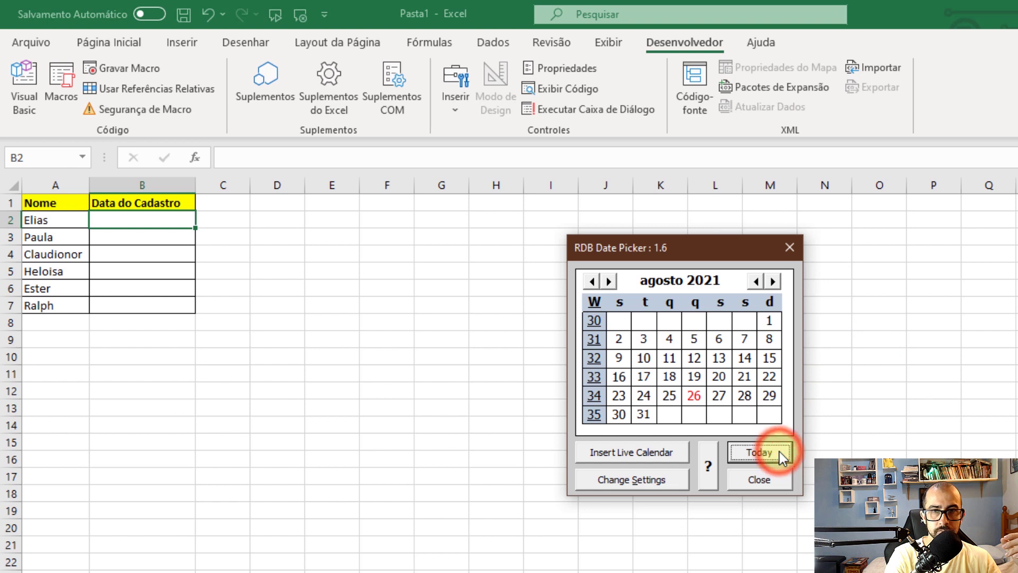
click(695, 397)
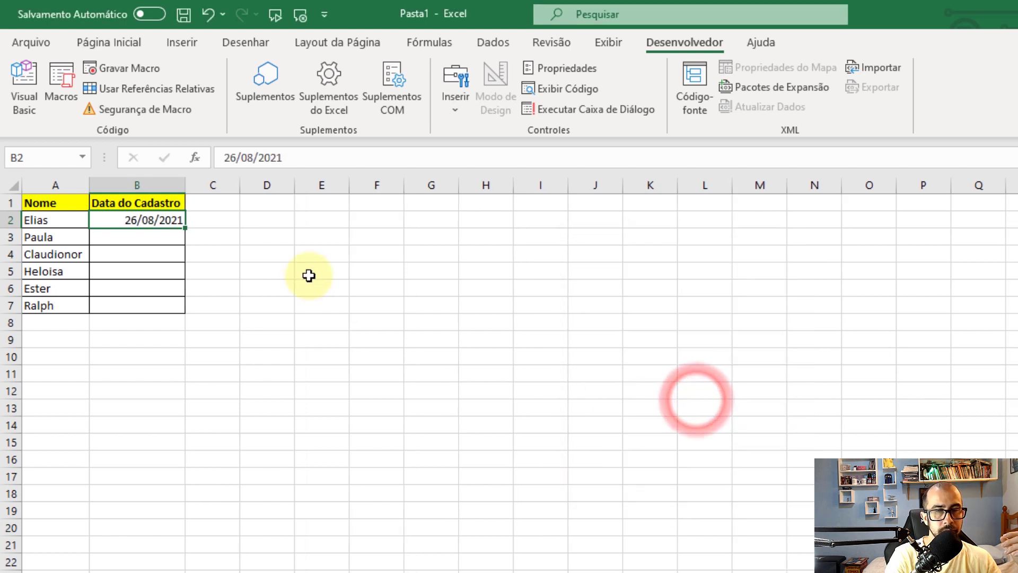
key(Return)
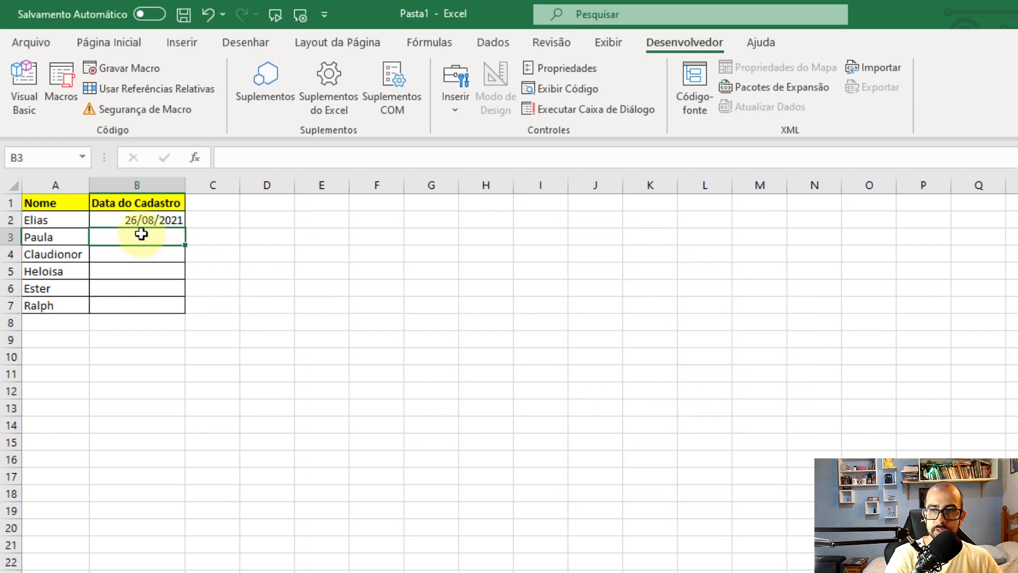
right_click(141, 233)
click(165, 239)
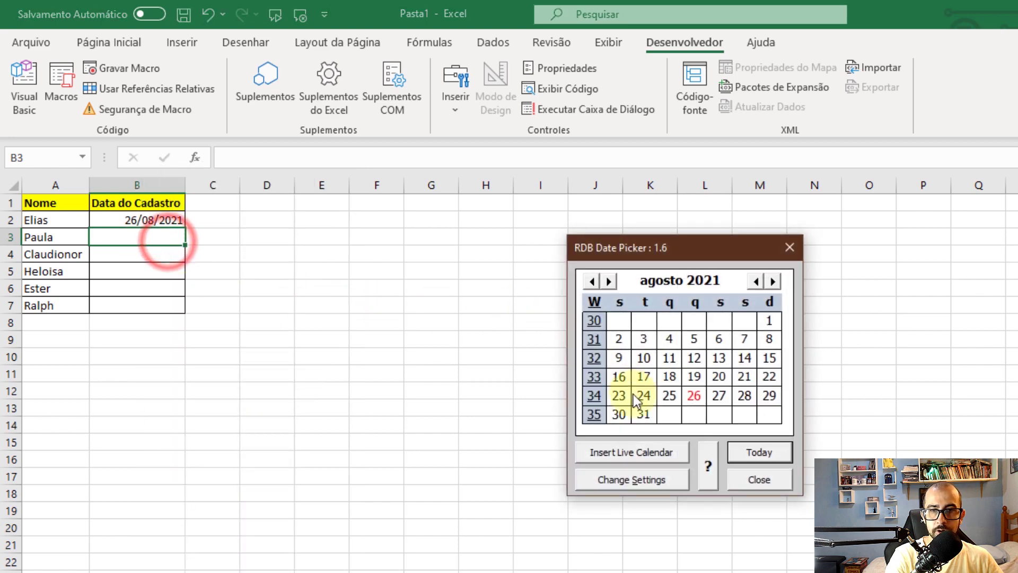
click(625, 480)
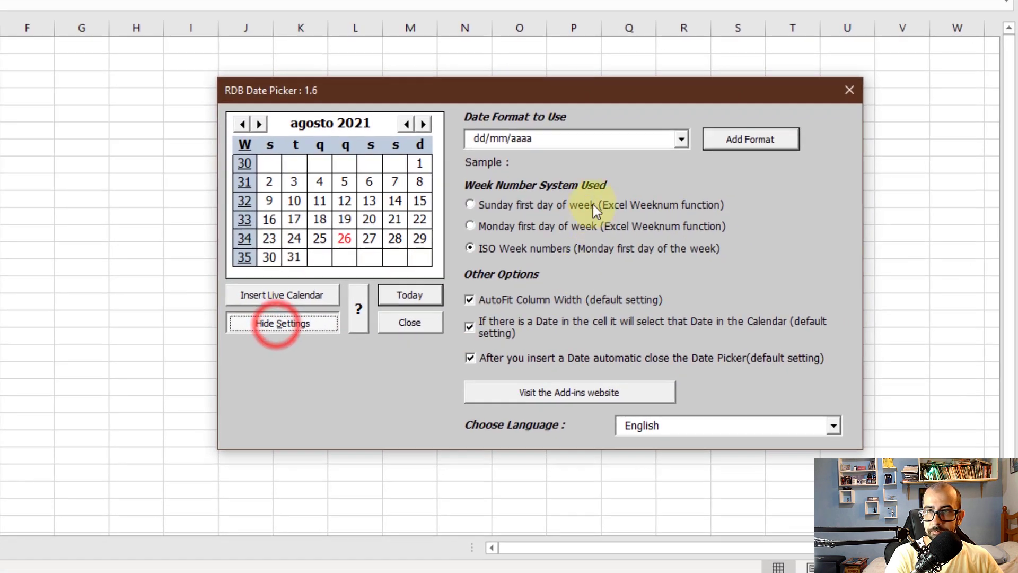
click(681, 141)
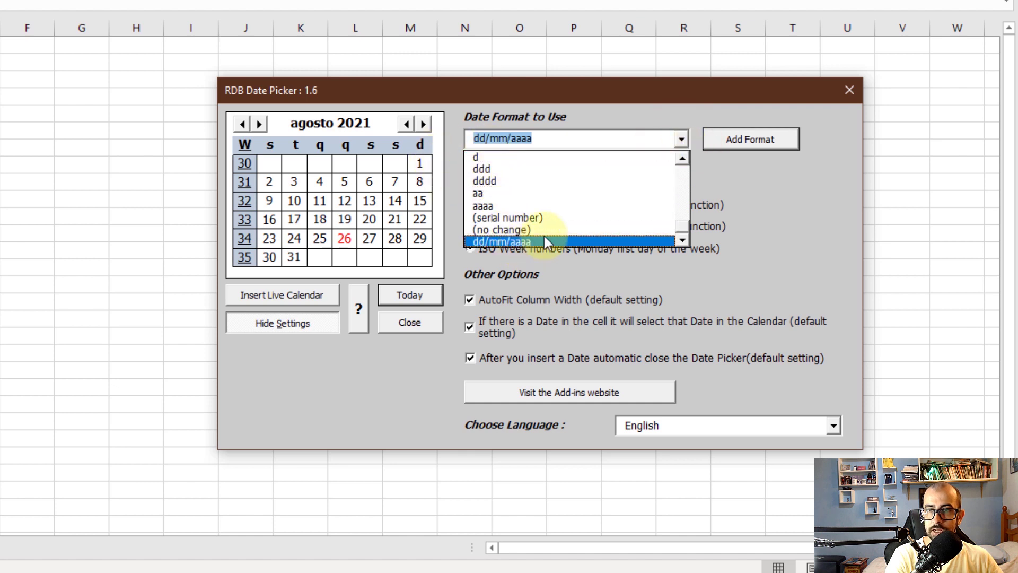
click(680, 130)
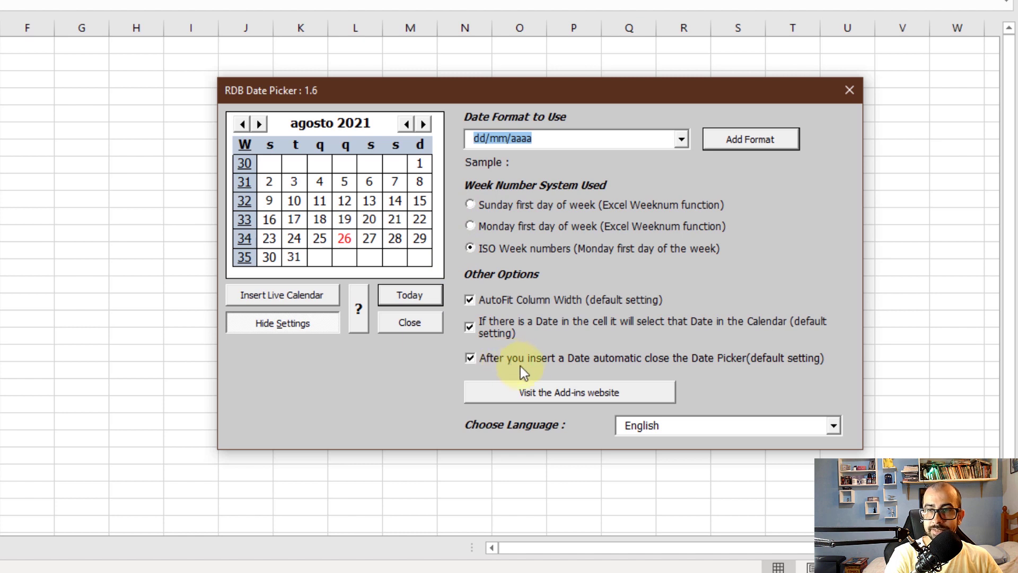
click(805, 429)
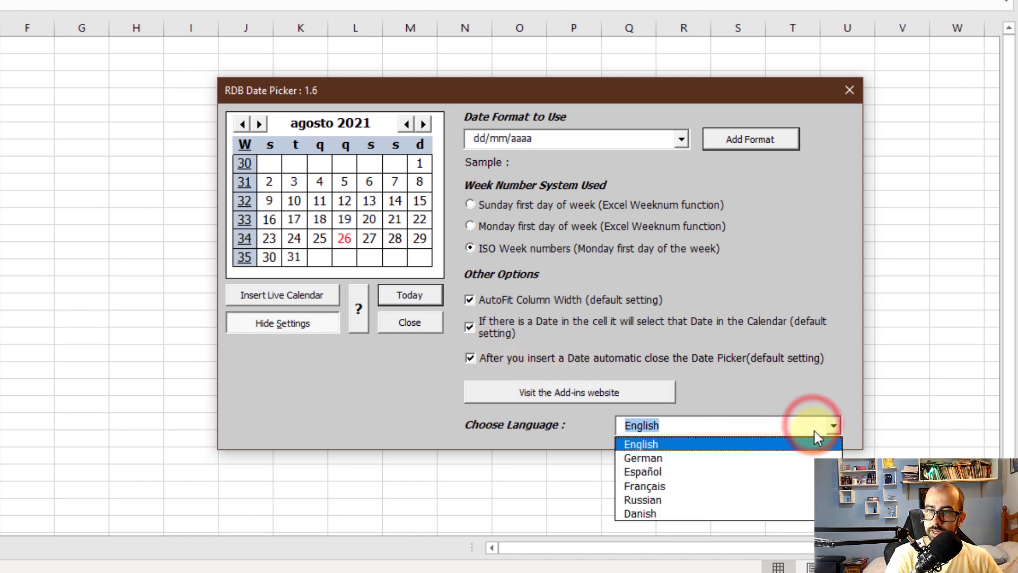
click(863, 423)
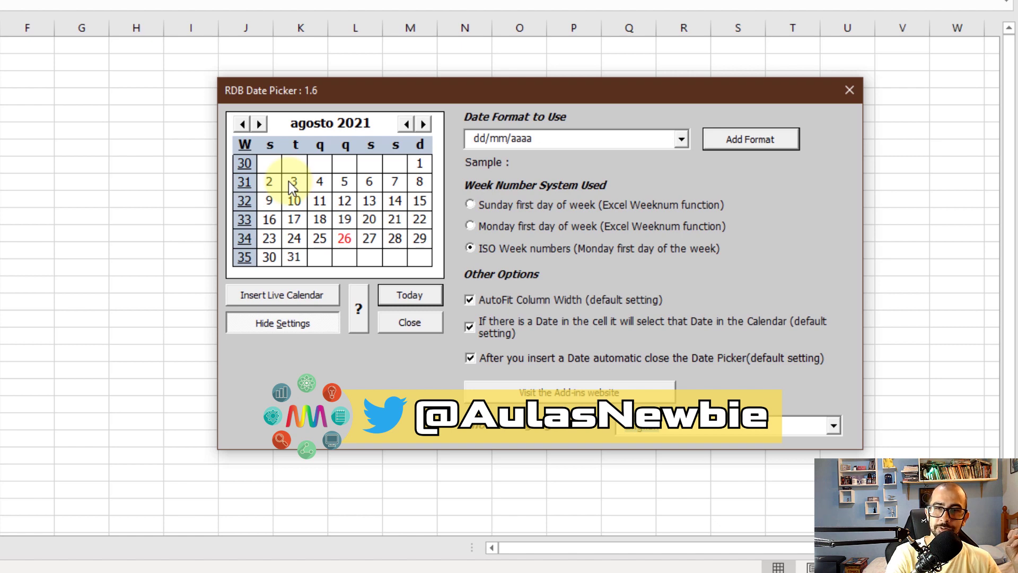
click(417, 328)
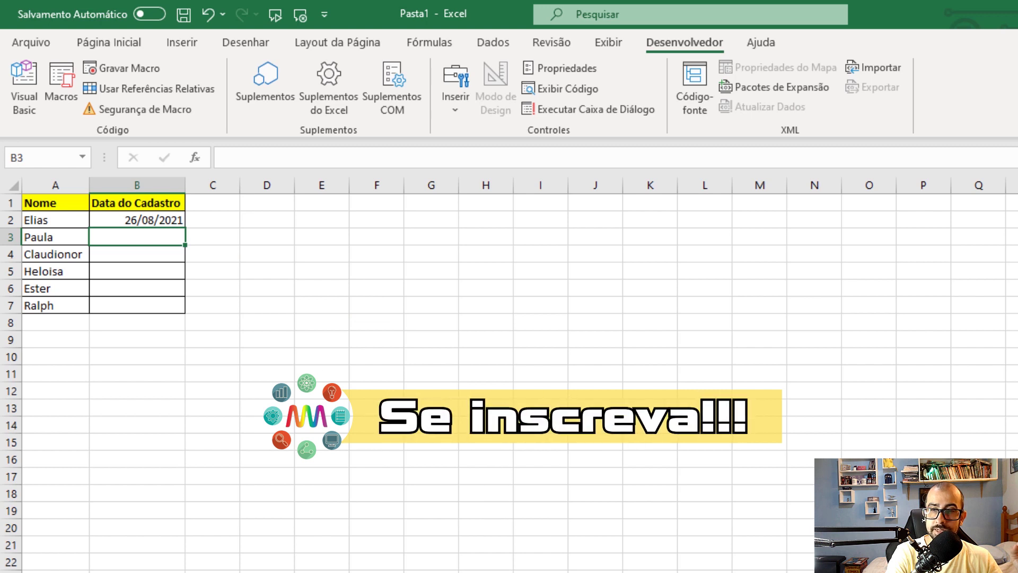
key(alt+F11)
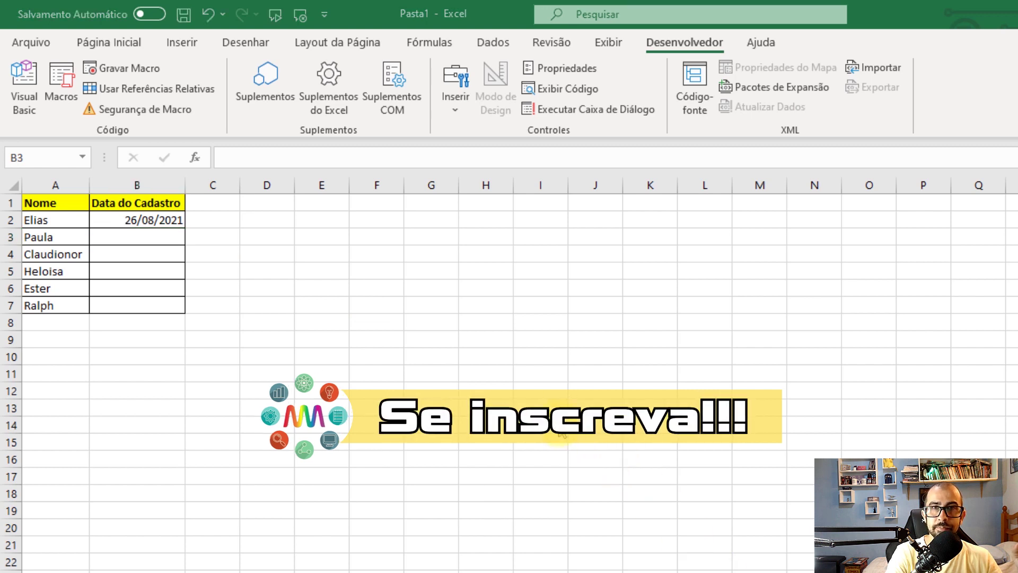